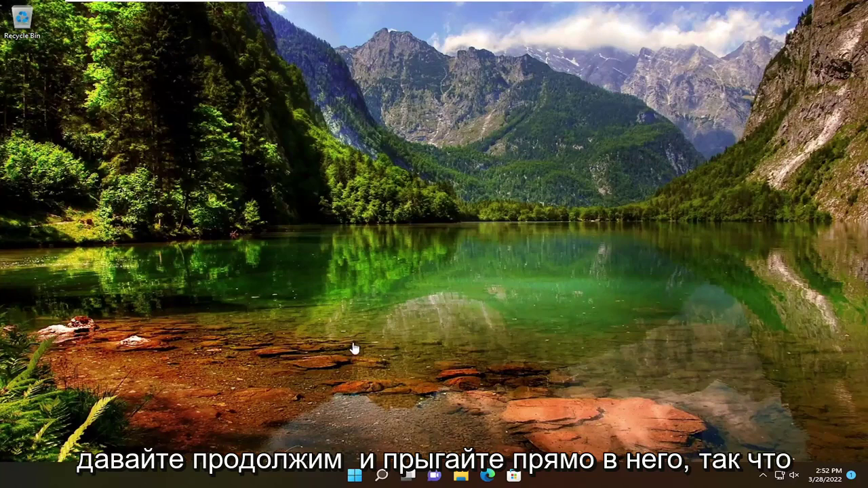
Search for 'regedit' and run Registry Editor as administrator, approving the UAC prompt.
{"action": "left_click", "coordinate": [382, 476]}
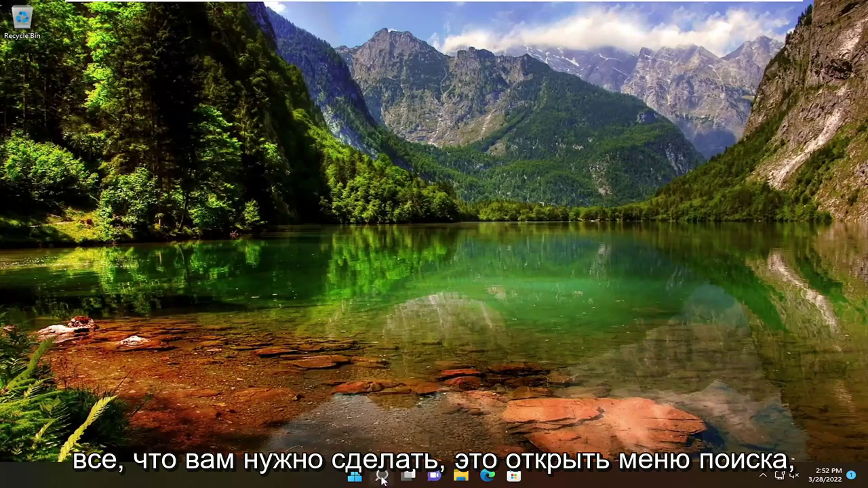
{"action": "type", "text": "regedit"}
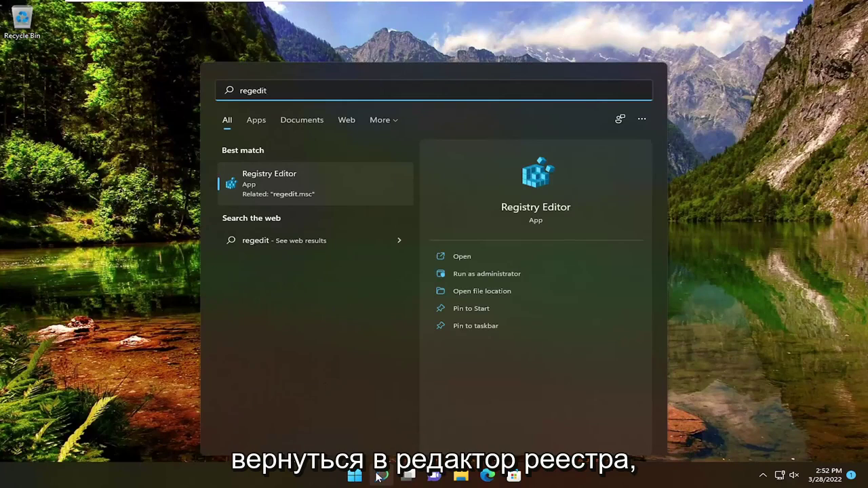
{"action": "right_click", "coordinate": [234, 183]}
{"action": "left_click", "coordinate": [265, 191]}
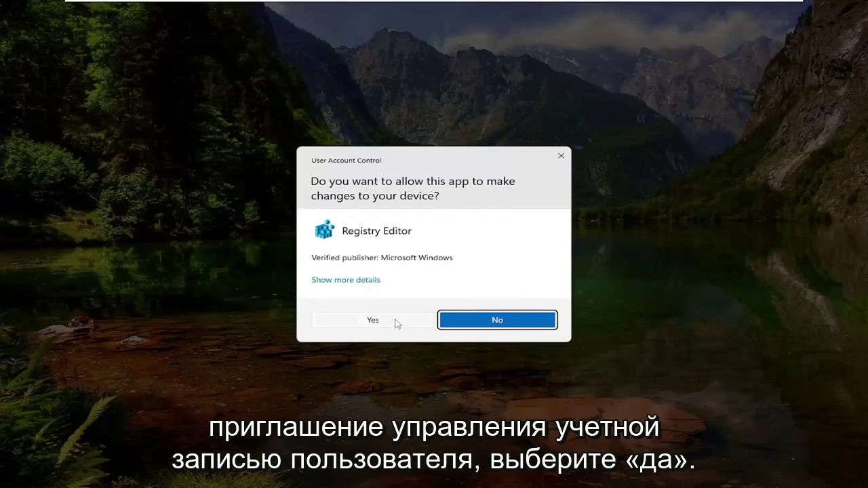
{"action": "left_click", "coordinate": [396, 324]}
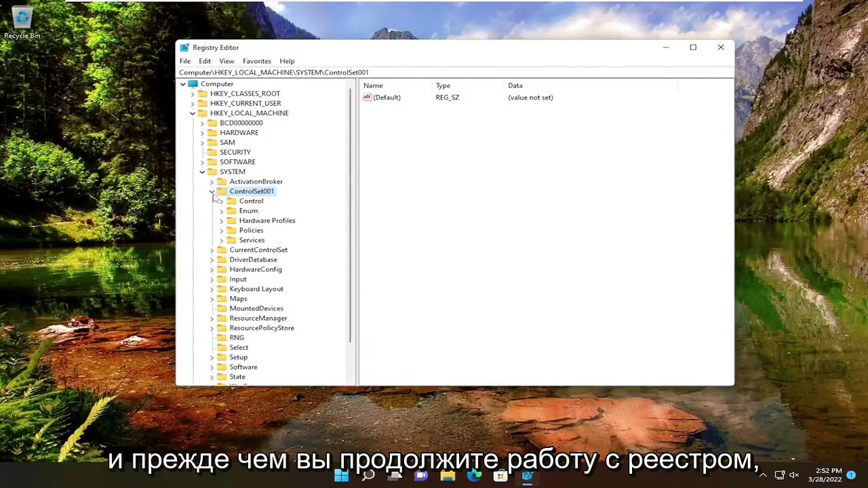
Collapse SYSTEM and HKEY_LOCAL_MACHINE, then open the registry Export dialog and cancel it.
{"action": "left_click", "coordinate": [201, 172]}
{"action": "key", "text": "Left"}
{"action": "key", "text": "Left"}
{"action": "key", "text": "Left"}
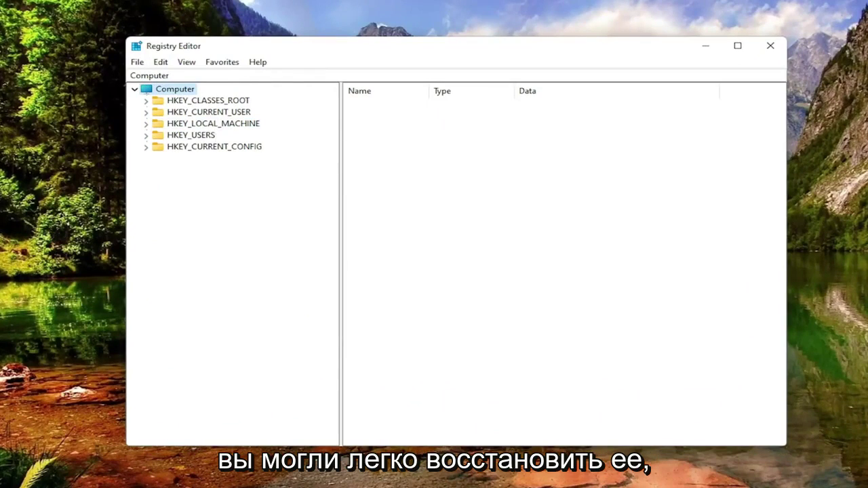
{"action": "left_click", "coordinate": [138, 62]}
{"action": "left_click", "coordinate": [157, 90]}
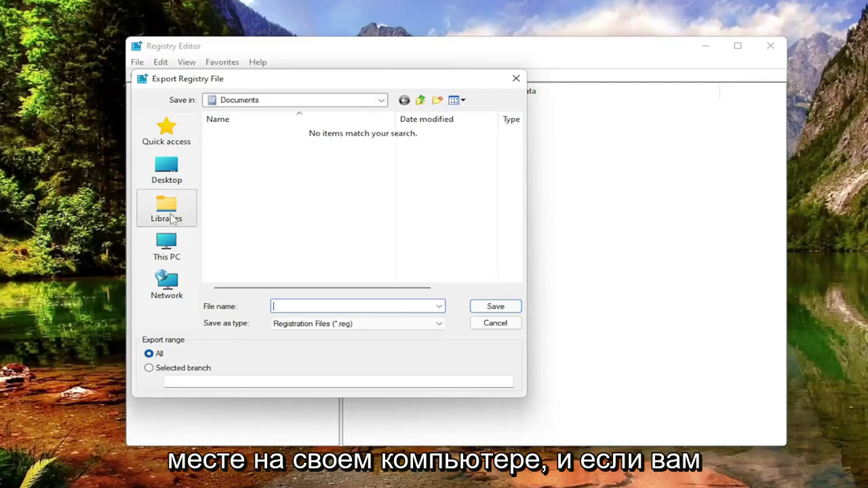
{"action": "left_click", "coordinate": [485, 331]}
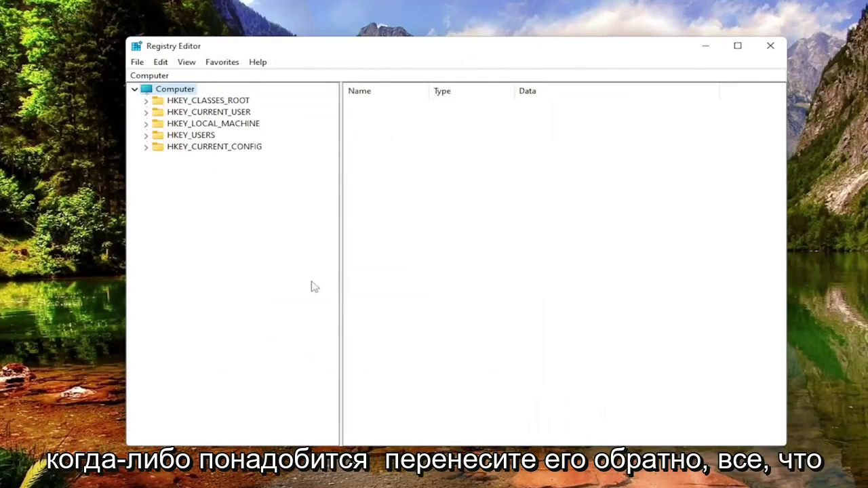
Open the registry Import dialog, browse to the Desktop, and cancel the import.
{"action": "left_click", "coordinate": [137, 63]}
{"action": "left_click", "coordinate": [149, 77]}
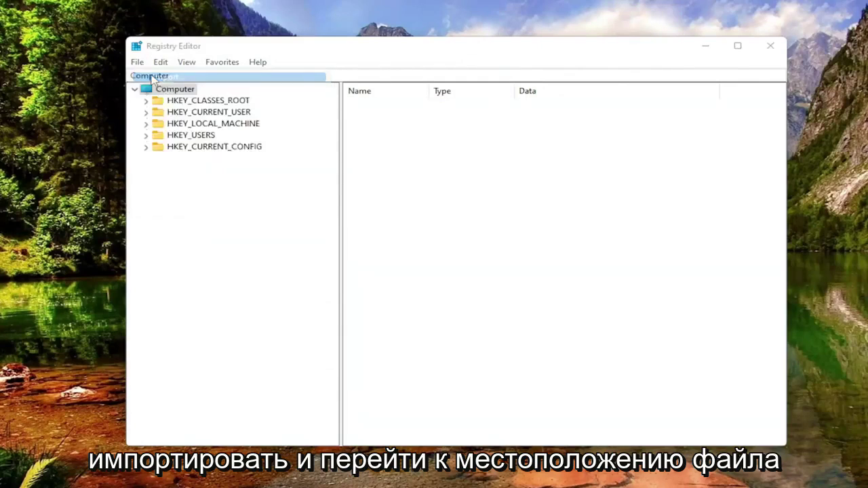
{"action": "left_click", "coordinate": [160, 179]}
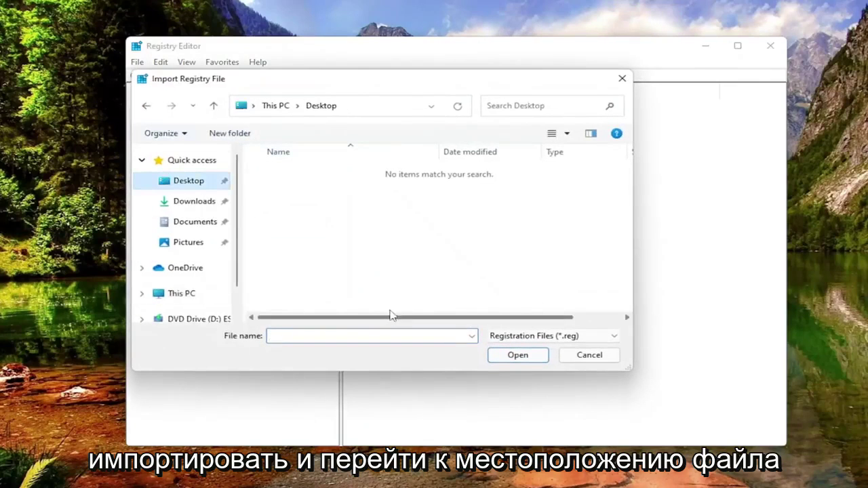
{"action": "left_click", "coordinate": [589, 357]}
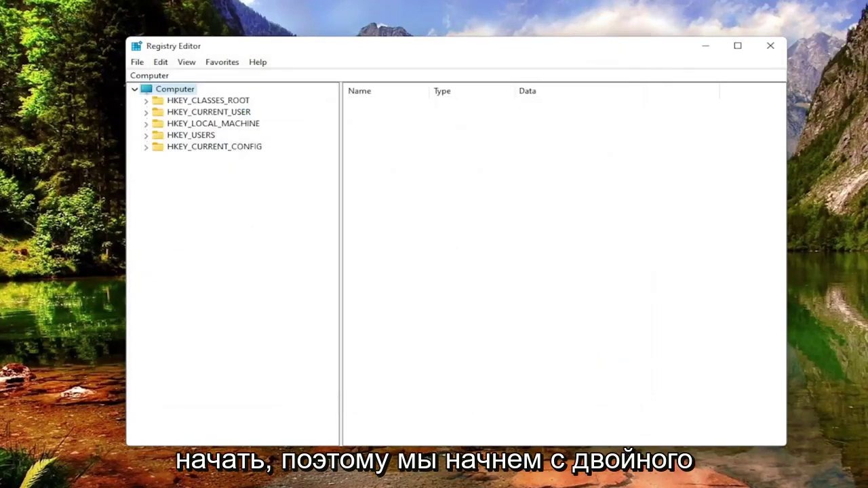
Navigate to HKEY_LOCAL_MACHINE\SYSTEM\CurrentControlSet\Services\DoSvc, showing its Start value of 2.
{"action": "double_click", "coordinate": [215, 126]}
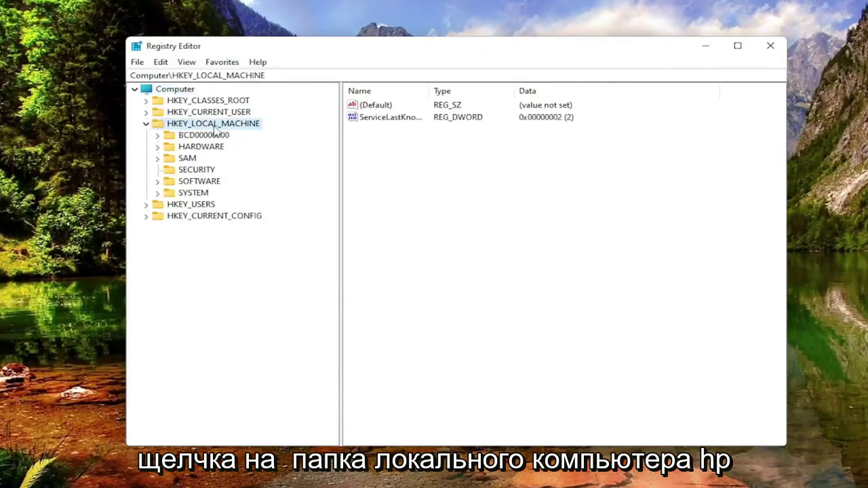
{"action": "double_click", "coordinate": [191, 194]}
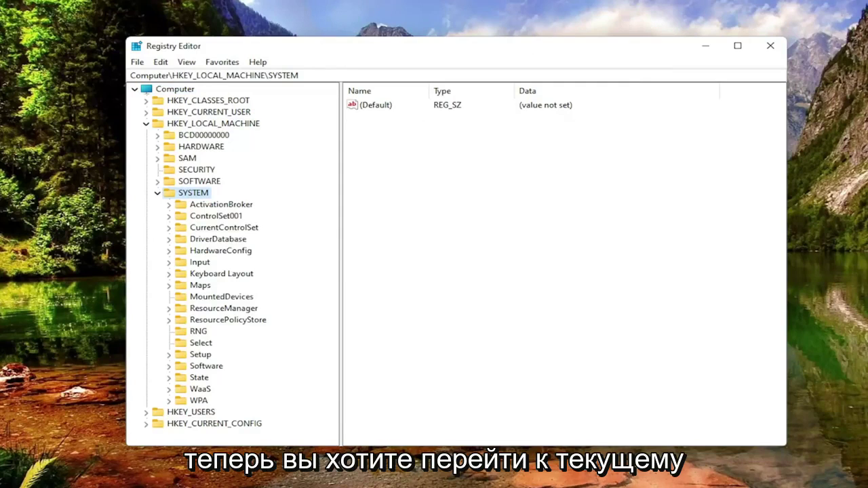
{"action": "double_click", "coordinate": [205, 229]}
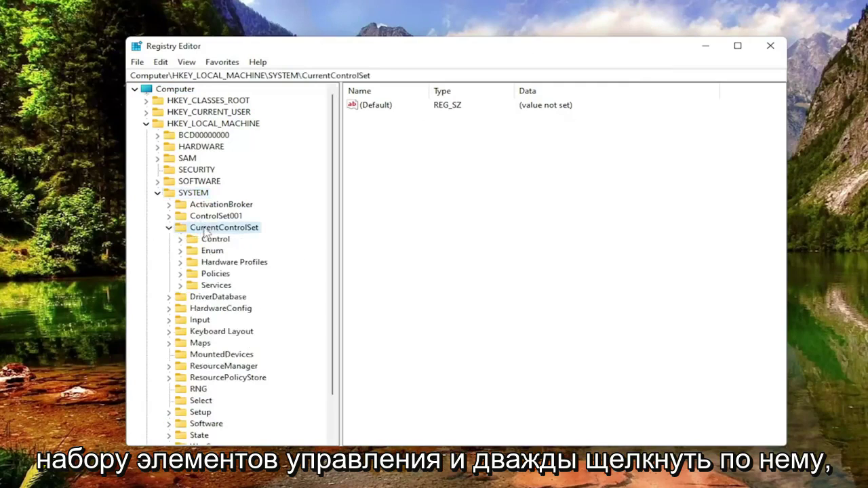
{"action": "left_click_drag", "start_coordinate": [234, 241], "coordinate": [234, 241]}
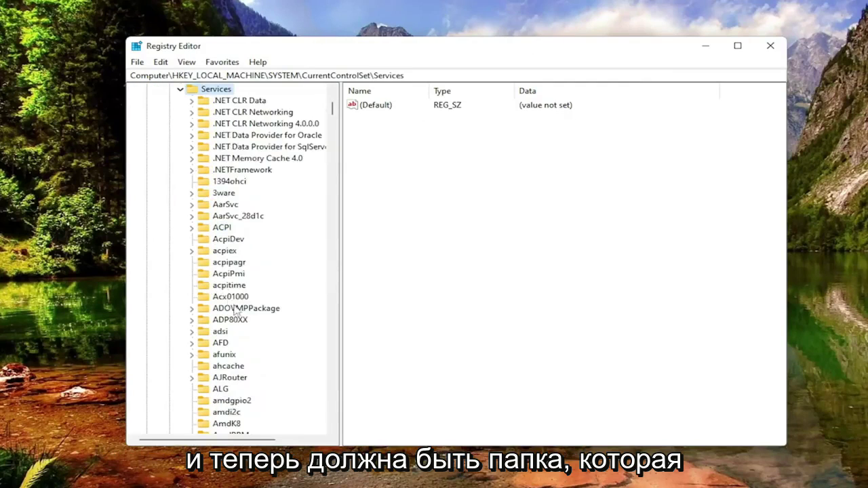
{"action": "scroll", "coordinate": [235, 312], "scroll_direction": "down", "scroll_amount": 7}
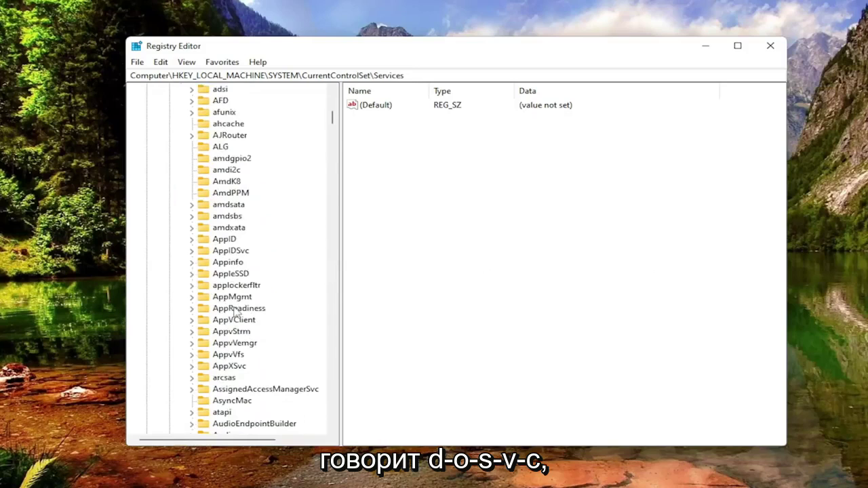
{"action": "scroll", "coordinate": [236, 312], "scroll_direction": "down", "scroll_amount": 20}
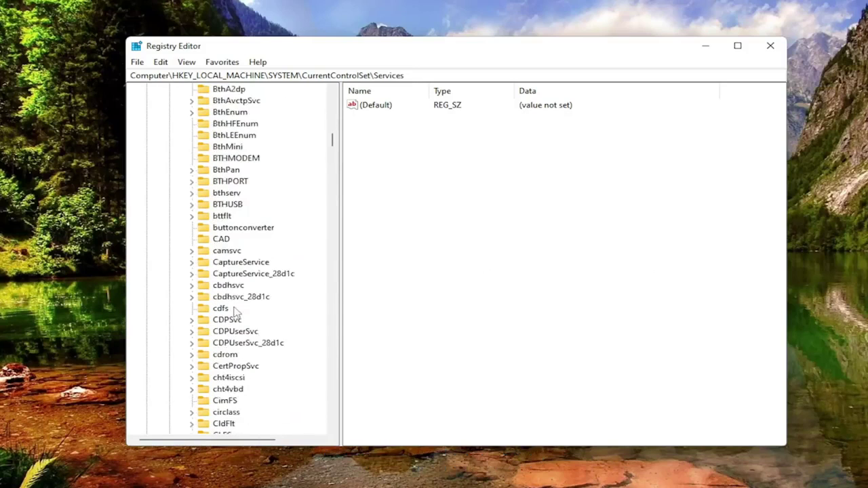
{"action": "scroll", "coordinate": [235, 310], "scroll_direction": "down", "scroll_amount": 7}
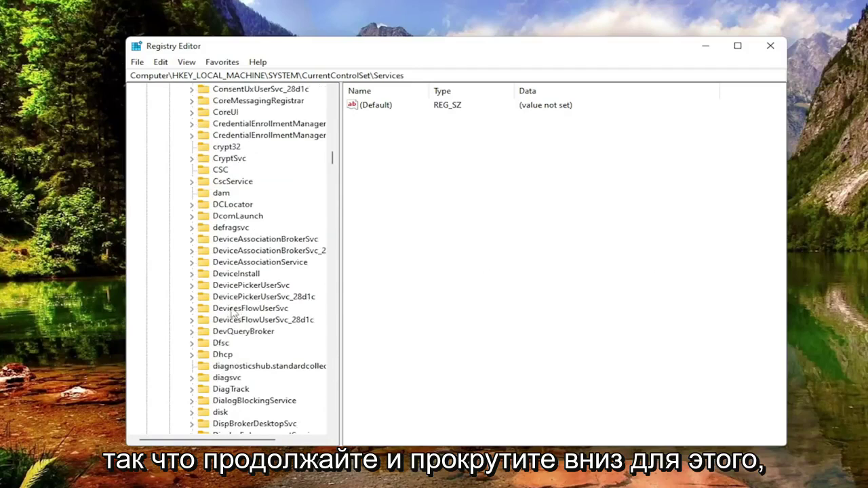
{"action": "scroll", "coordinate": [221, 358], "scroll_direction": "down", "scroll_amount": 3}
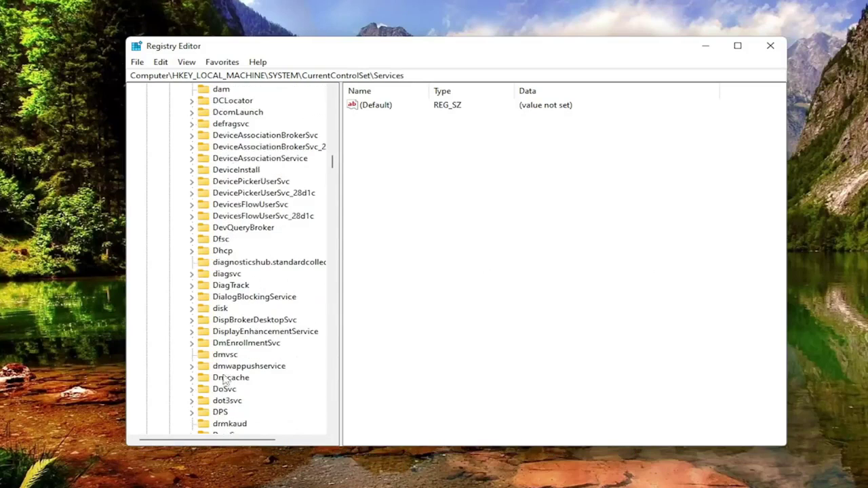
{"action": "left_click", "coordinate": [224, 389]}
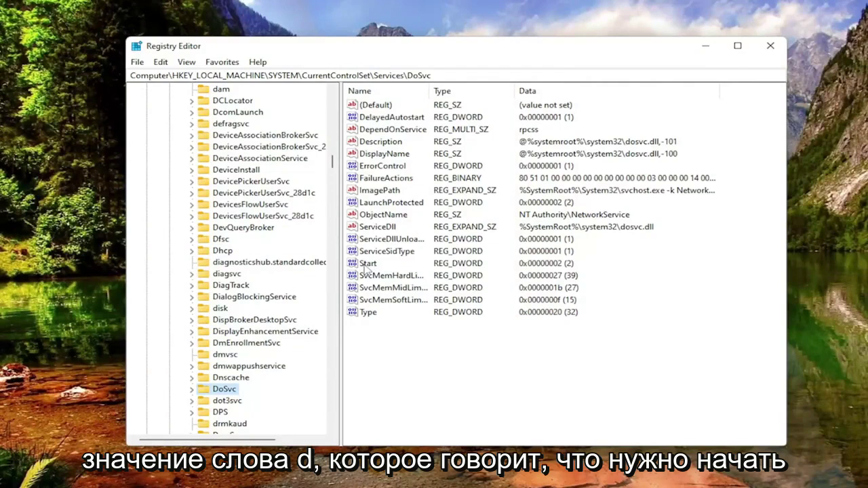
Change the DoSvc Start value data from 2 to 4.
{"action": "double_click", "coordinate": [367, 264]}
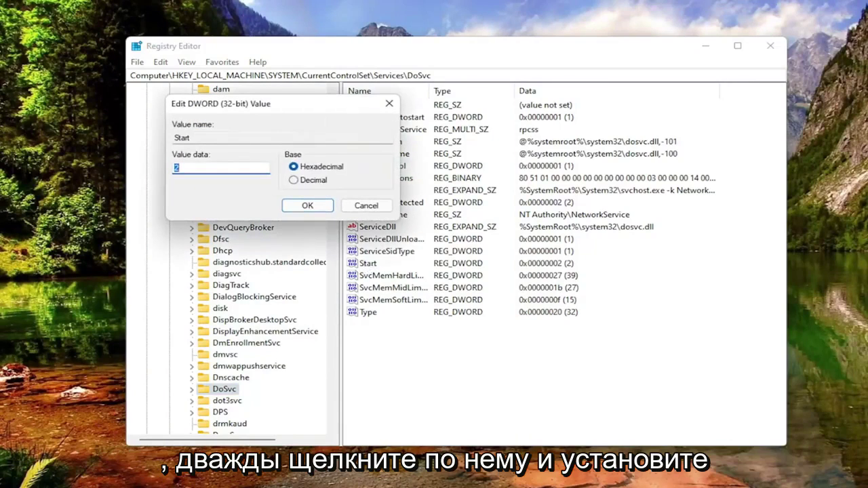
{"action": "key", "text": "BackSpace"}
{"action": "type", "text": "4"}
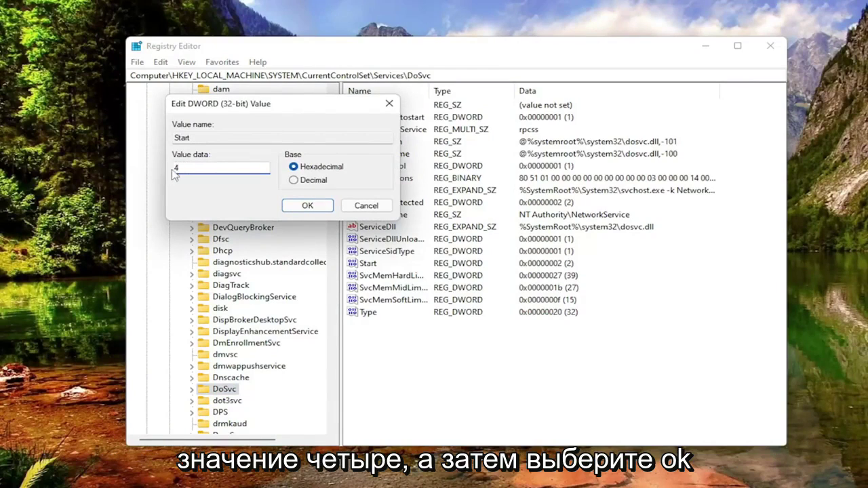
{"action": "left_click", "coordinate": [321, 210]}
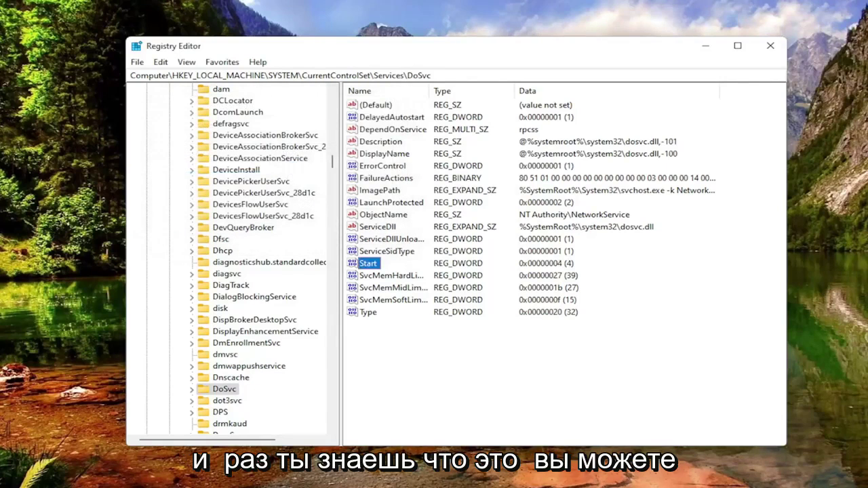
Collapse the key tree back to Computer and close Registry Editor.
{"action": "scroll", "coordinate": [204, 258], "scroll_direction": "up", "scroll_amount": 20}
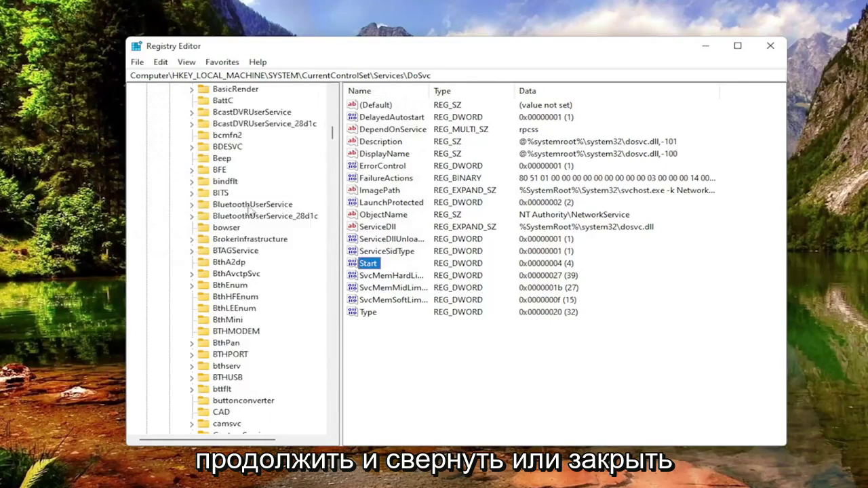
{"action": "scroll", "coordinate": [249, 202], "scroll_direction": "up", "scroll_amount": 15}
{"action": "left_click", "coordinate": [179, 285]}
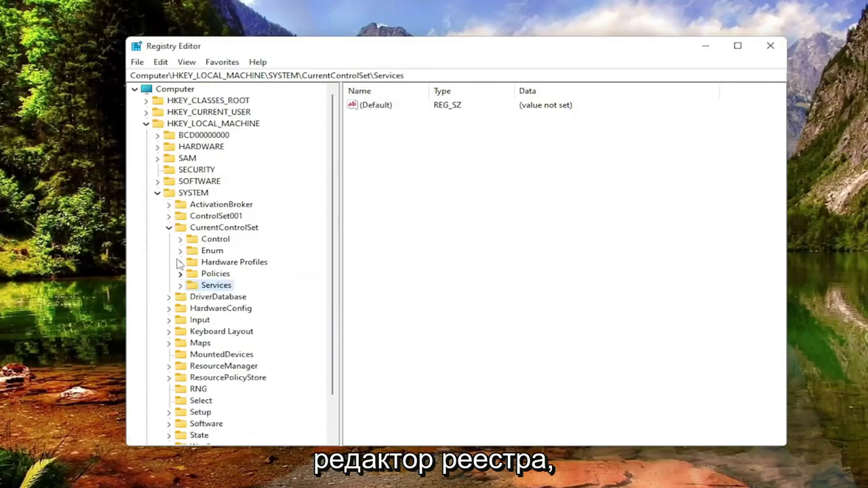
{"action": "left_click", "coordinate": [168, 216]}
{"action": "left_click", "coordinate": [169, 285]}
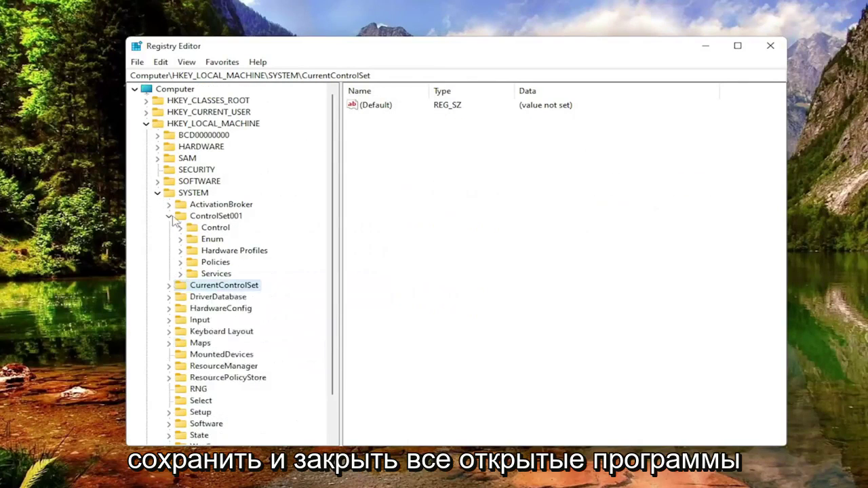
{"action": "left_click", "coordinate": [169, 216]}
{"action": "left_click", "coordinate": [157, 192]}
{"action": "left_click", "coordinate": [145, 123]}
{"action": "left_click", "coordinate": [170, 90]}
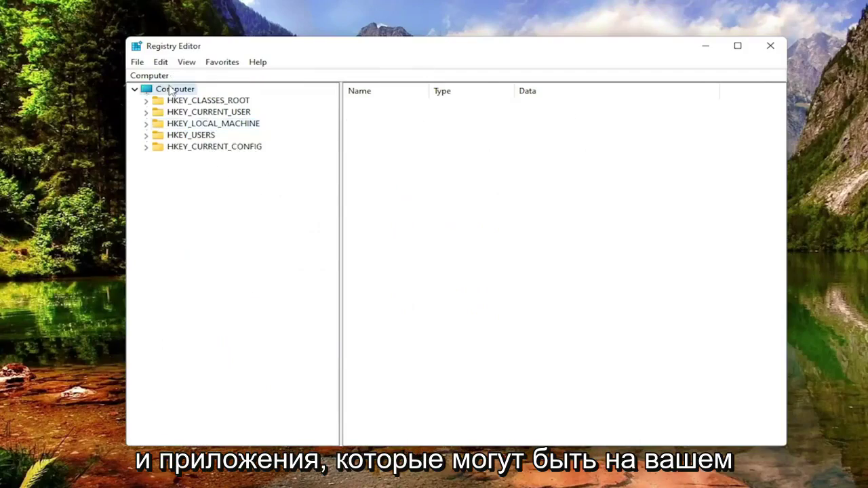
{"action": "left_click", "coordinate": [770, 46]}
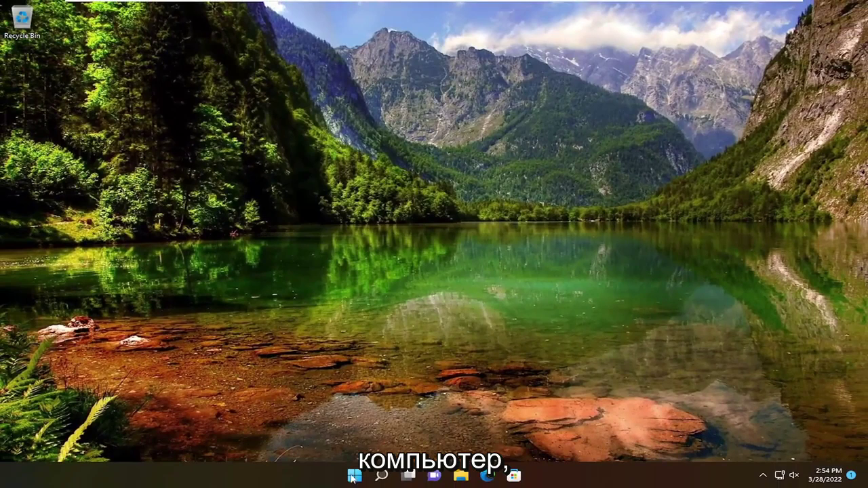
{"action": "right_click", "coordinate": [344, 475]}
Restart Windows from the Start button's Shut down or sign out menu.
{"action": "mouse_move", "coordinate": [379, 430]}
{"action": "left_click", "coordinate": [439, 449]}
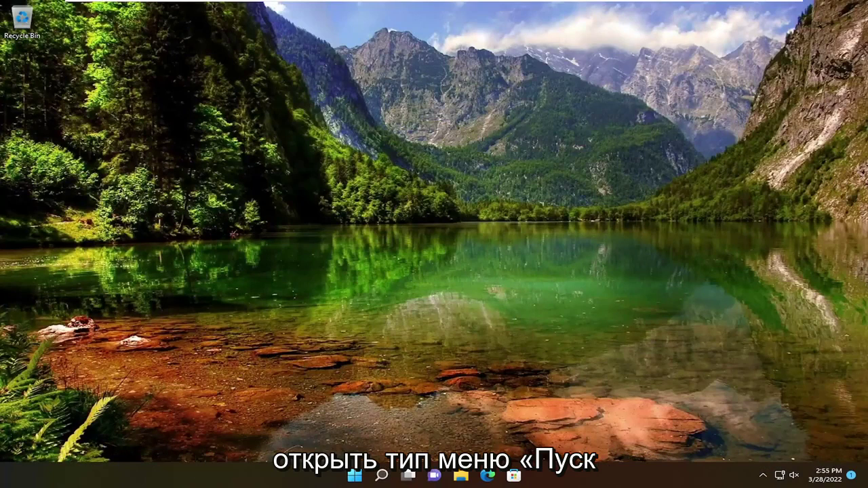
Launch Services via search, enlarge its window and widen the Name column.
{"action": "left_click", "coordinate": [382, 475]}
{"action": "type", "text": "ser"}
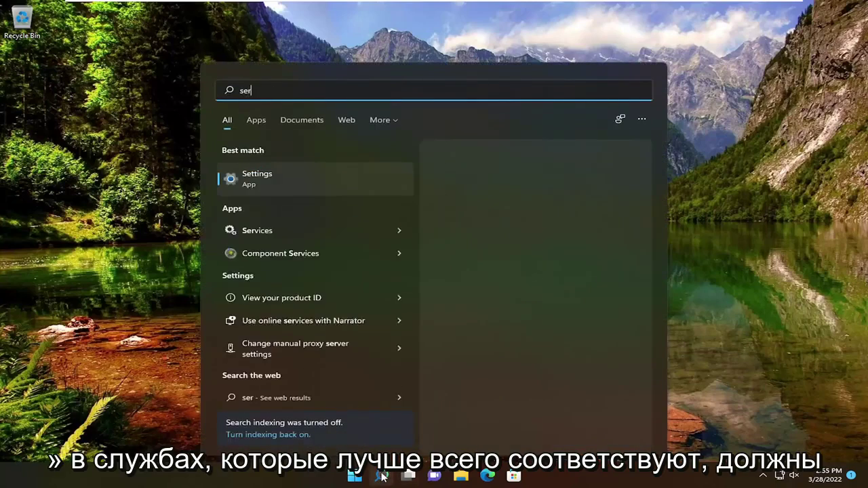
{"action": "type", "text": "vices"}
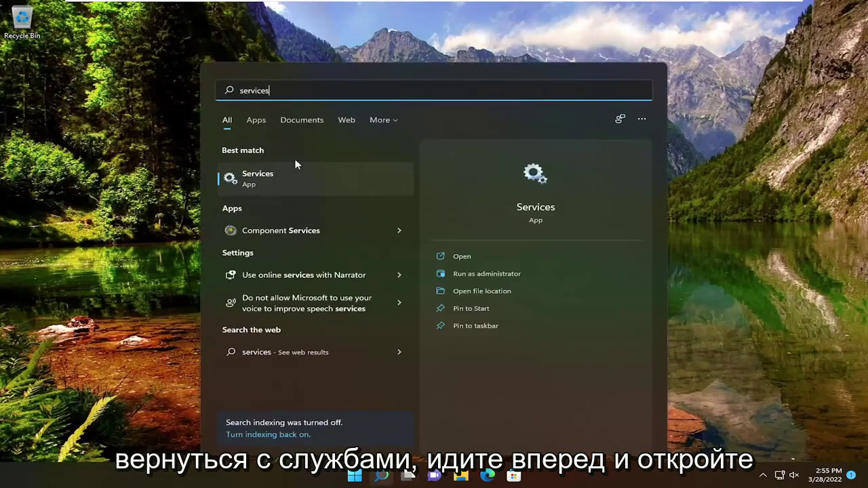
{"action": "left_click", "coordinate": [290, 180]}
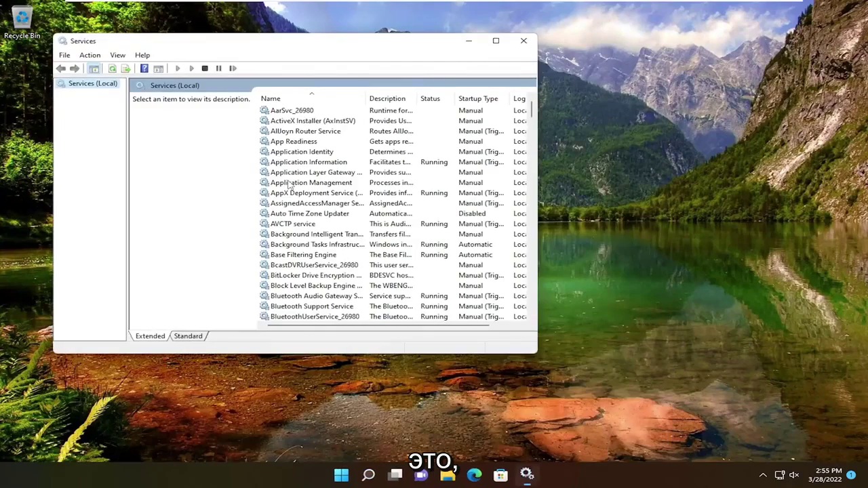
{"action": "left_click_drag", "start_coordinate": [309, 43], "coordinate": [383, 35]}
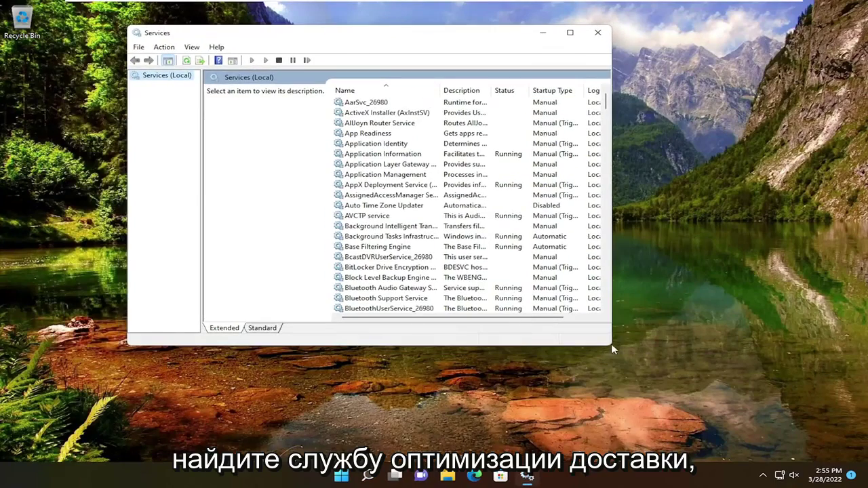
{"action": "left_click_drag", "start_coordinate": [610, 347], "coordinate": [725, 394]}
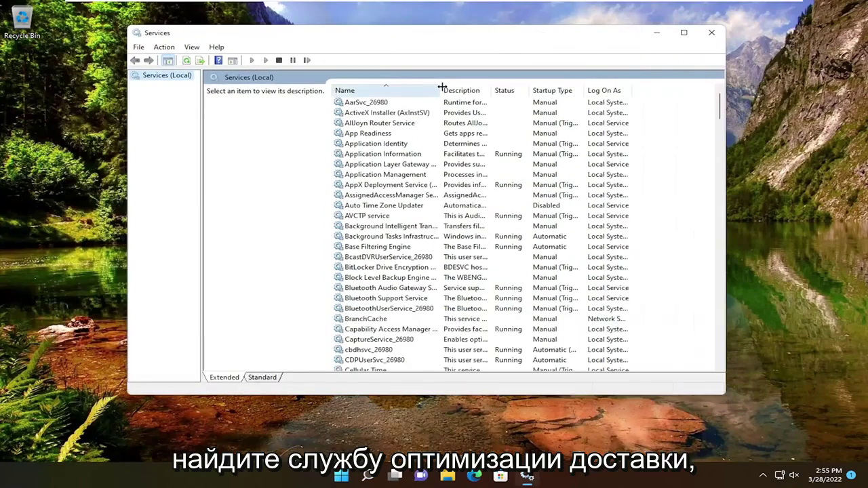
{"action": "left_click_drag", "start_coordinate": [440, 91], "coordinate": [496, 95]}
Open Delivery Optimization's properties, showing startup type Disabled and status Stopped.
{"action": "scroll", "coordinate": [395, 285], "scroll_direction": "down", "scroll_amount": 10}
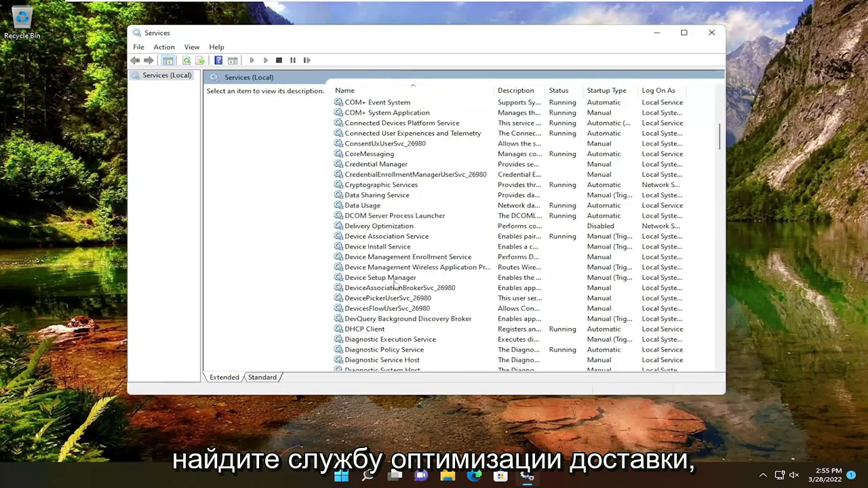
{"action": "left_click", "coordinate": [377, 227]}
{"action": "double_click", "coordinate": [375, 228]}
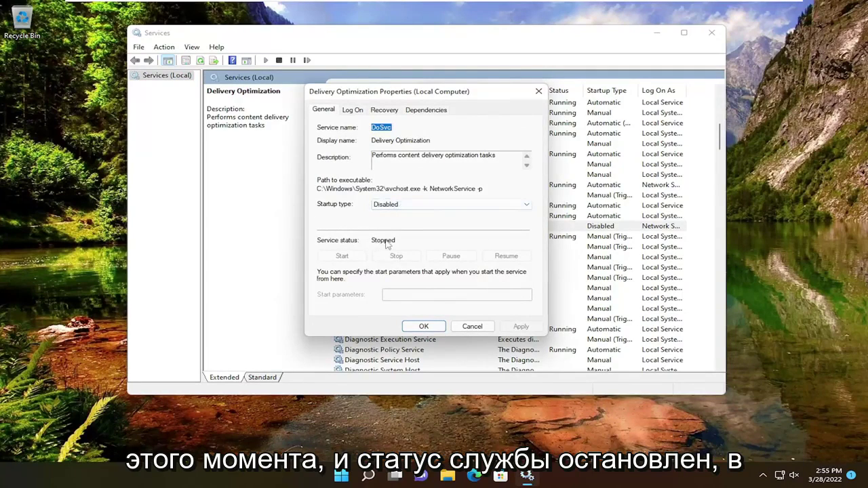
Apply startup type Disabled, dismiss both Access is denied errors, and close the Services window.
{"action": "left_click", "coordinate": [384, 204]}
{"action": "left_click", "coordinate": [381, 234]}
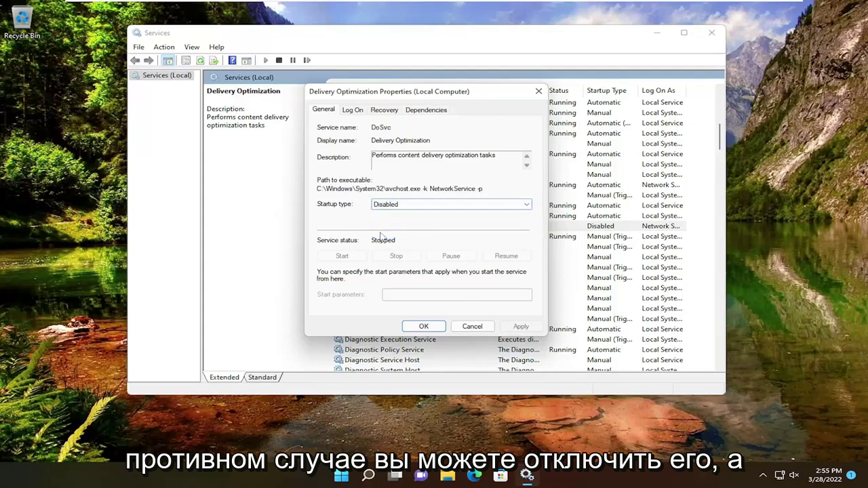
{"action": "left_click", "coordinate": [521, 326]}
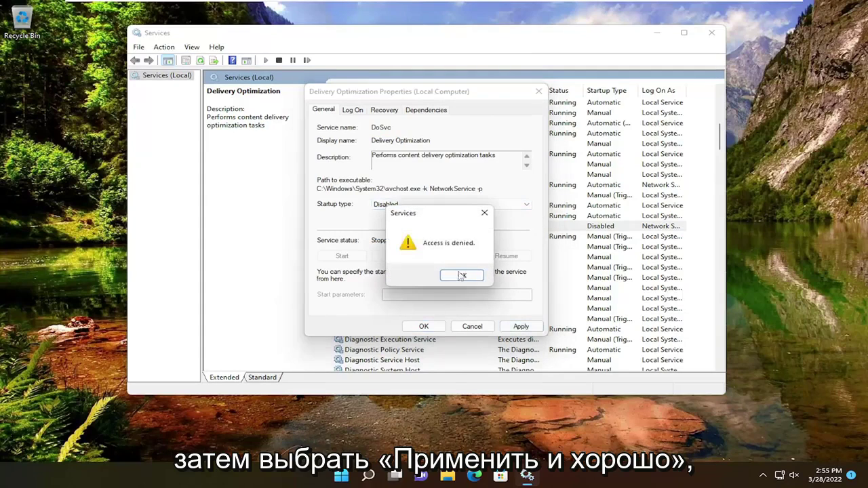
{"action": "left_click", "coordinate": [462, 275]}
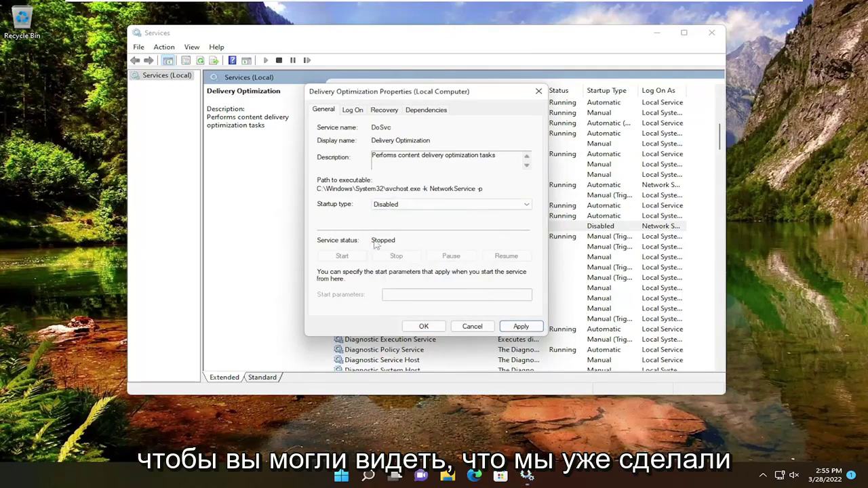
{"action": "left_click", "coordinate": [424, 327]}
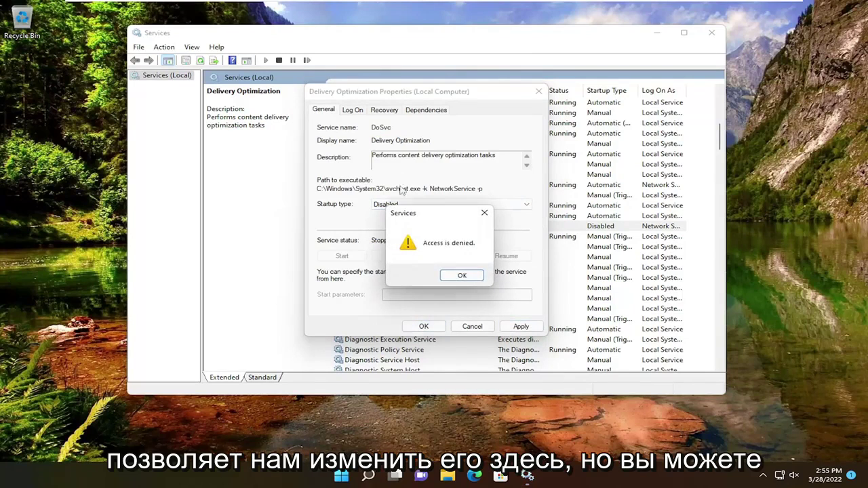
{"action": "left_click", "coordinate": [464, 275]}
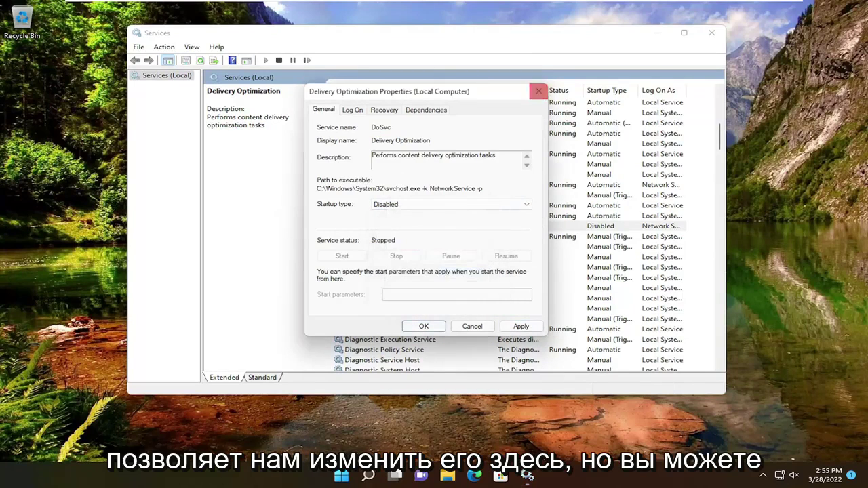
{"action": "left_click", "coordinate": [538, 90]}
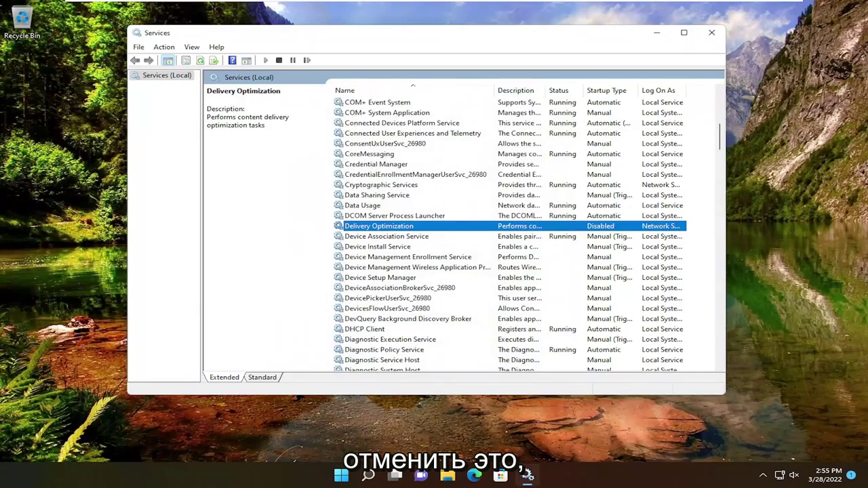
{"action": "left_click", "coordinate": [711, 33]}
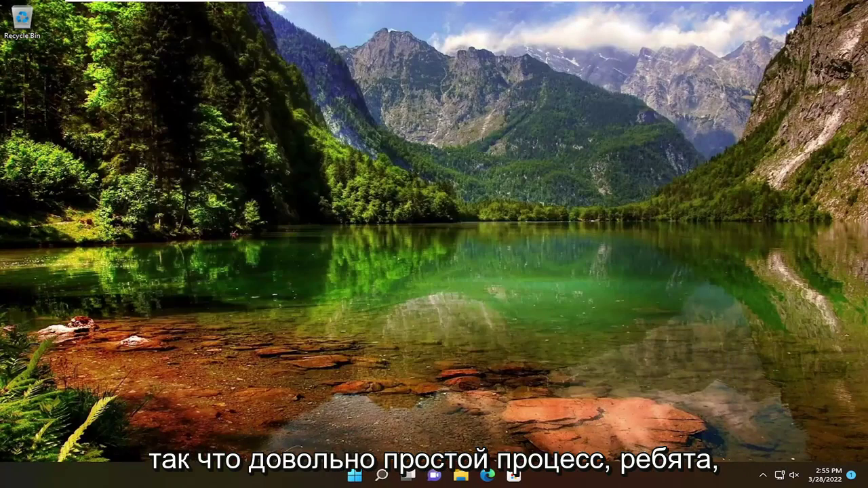